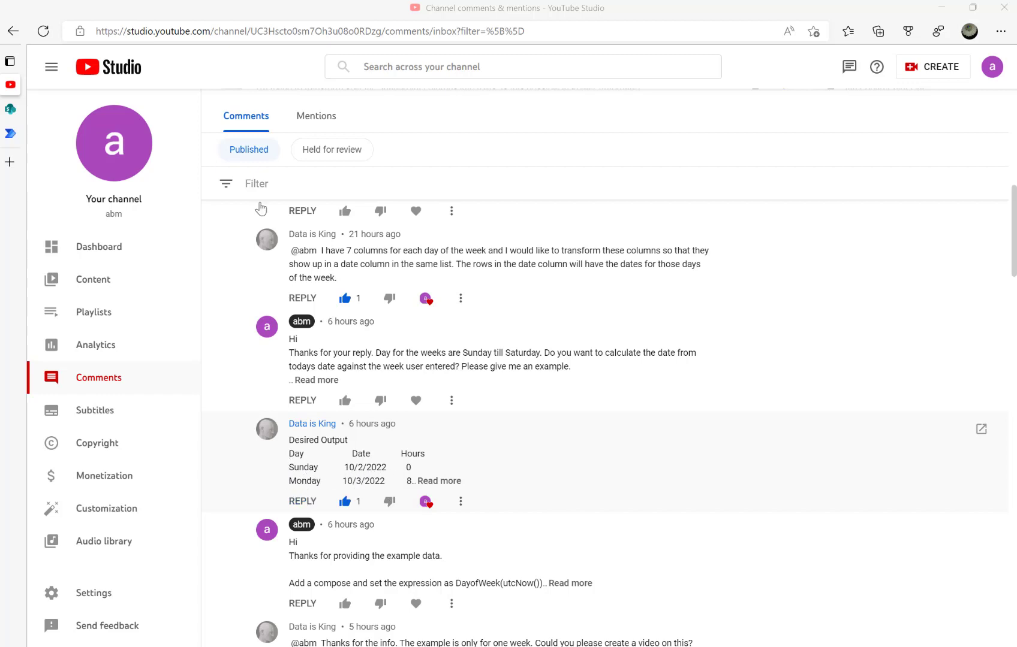
- Delete the Shift 1 item from the SharePoint Shift list, then return to the flow editor
mouse_move(16, 113)
left_click(72, 109)
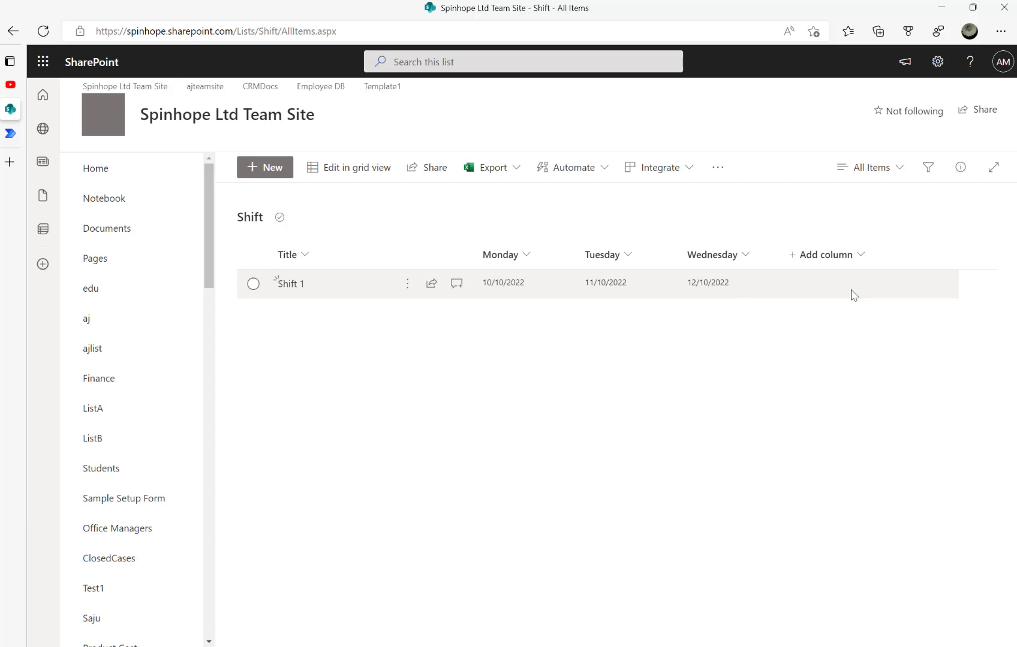
left_click(258, 284)
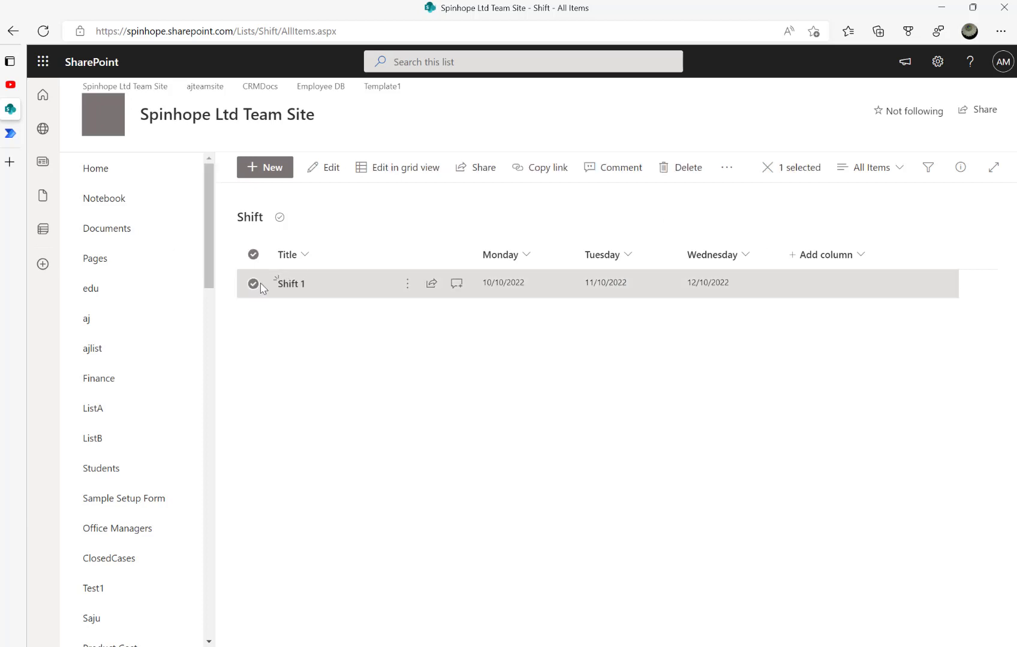
left_click(677, 172)
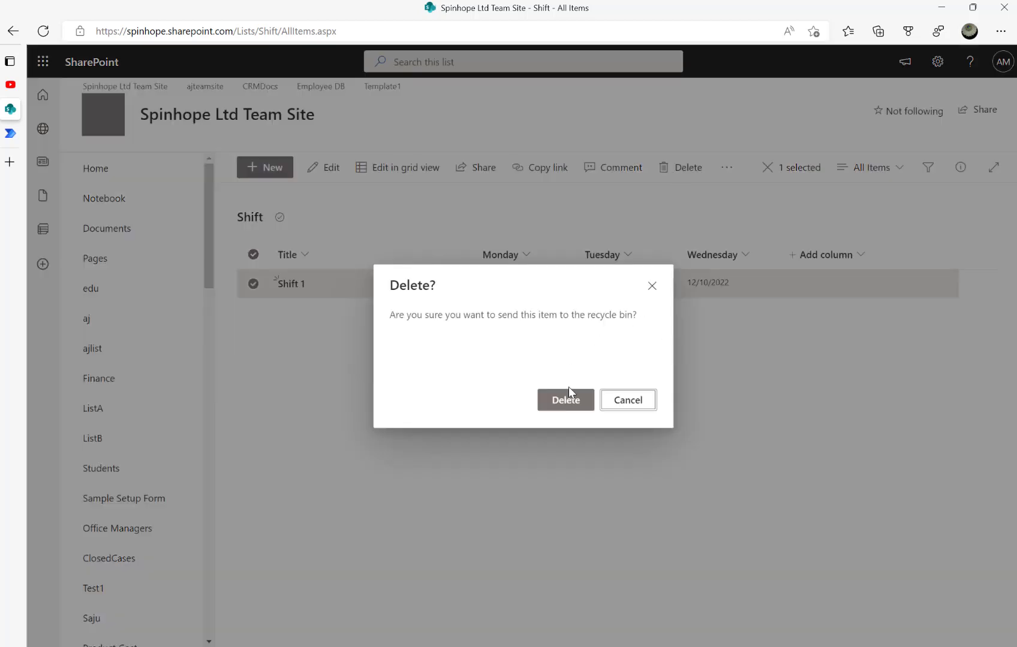
left_click(566, 398)
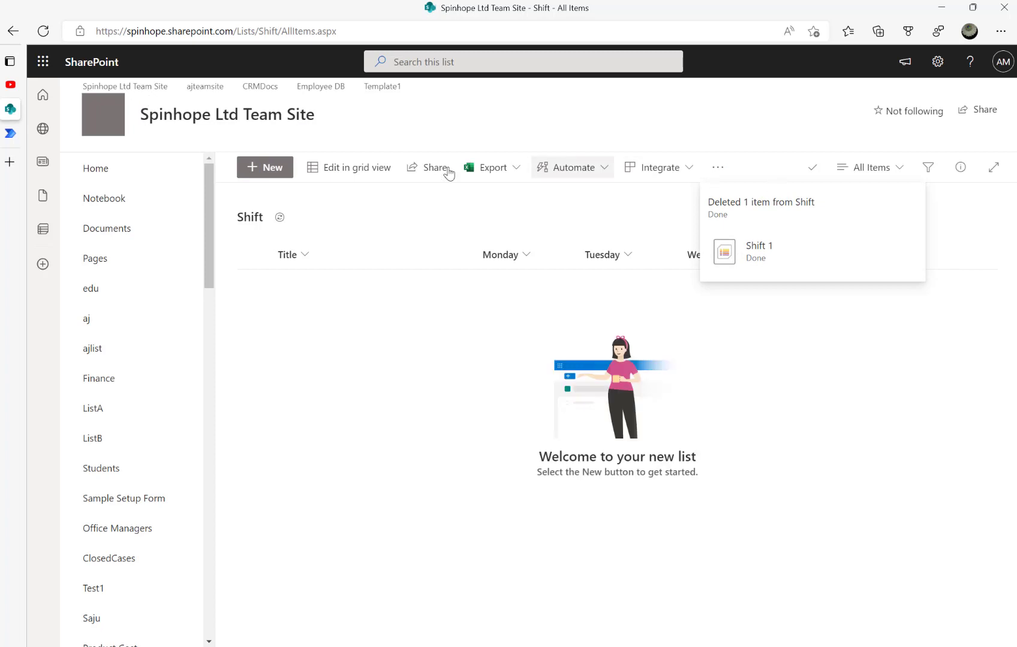
key("ctrl+Tab")
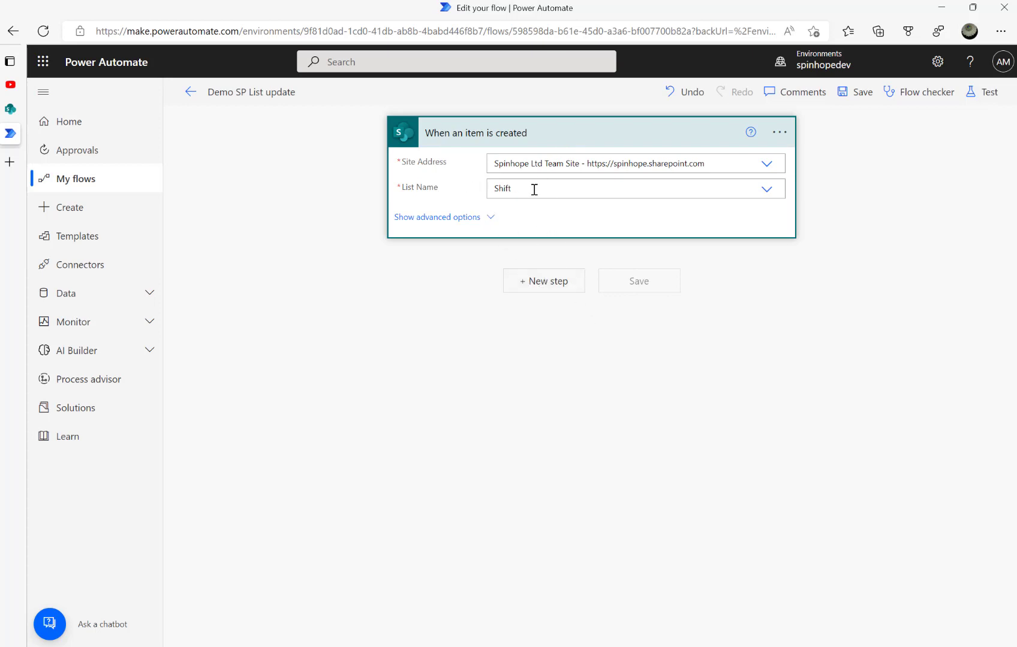
- Add a SharePoint Update item action as a new step below the item-created trigger
left_click(543, 290)
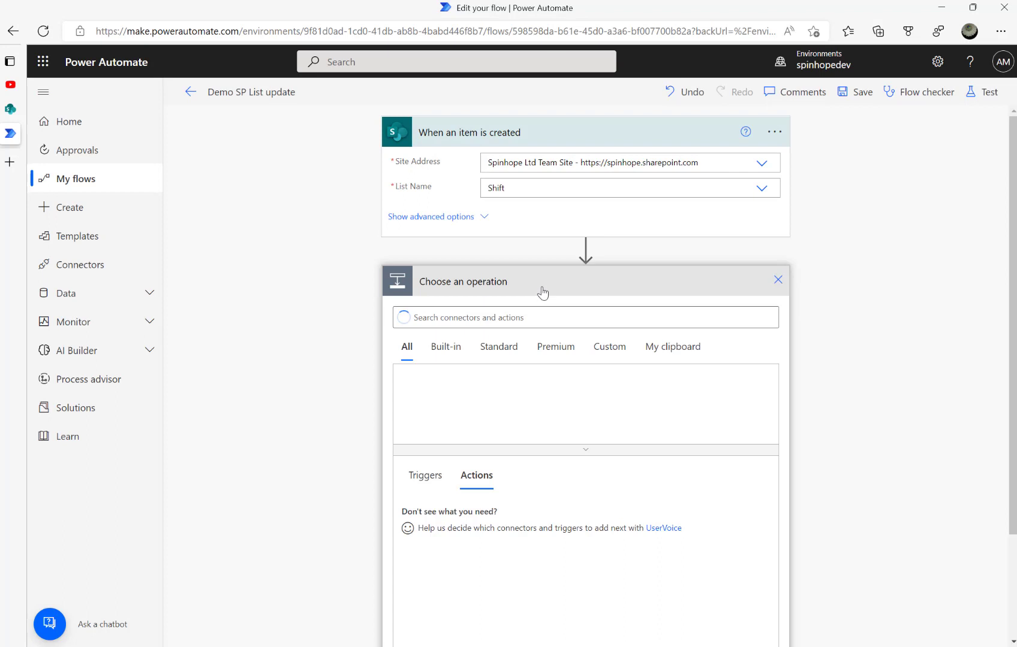
type("update i")
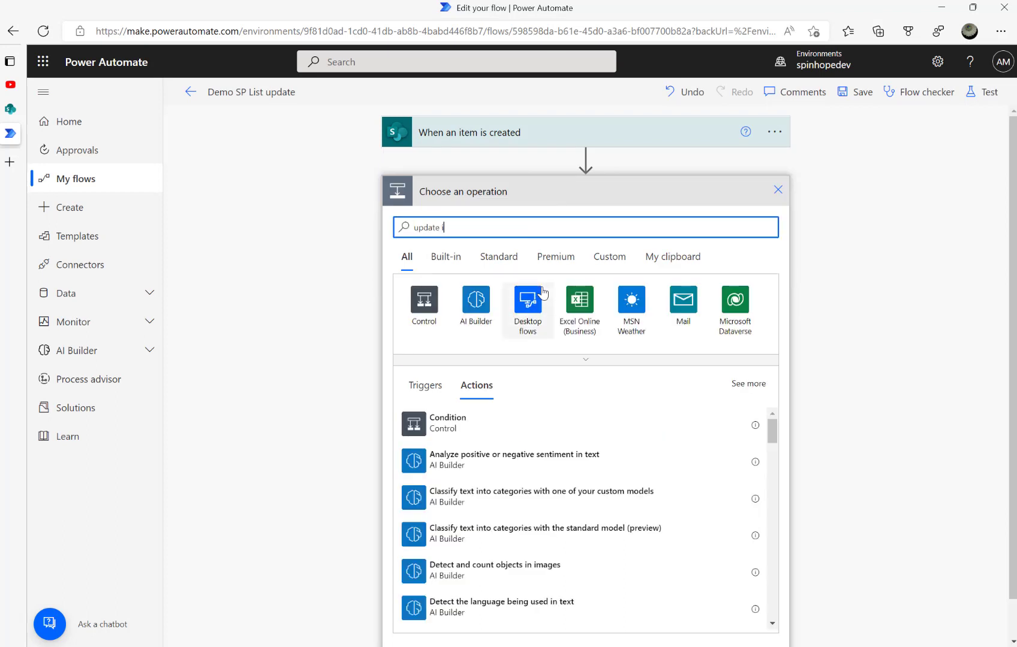
type("tme")
key("BackSpace")
key("BackSpace")
type("em")
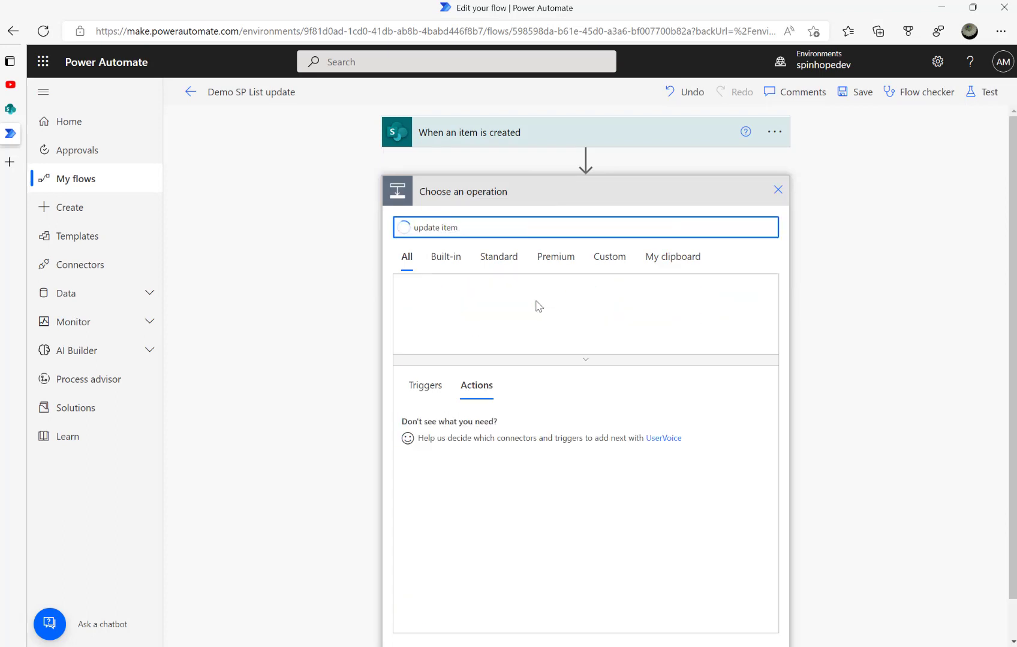
left_click(471, 423)
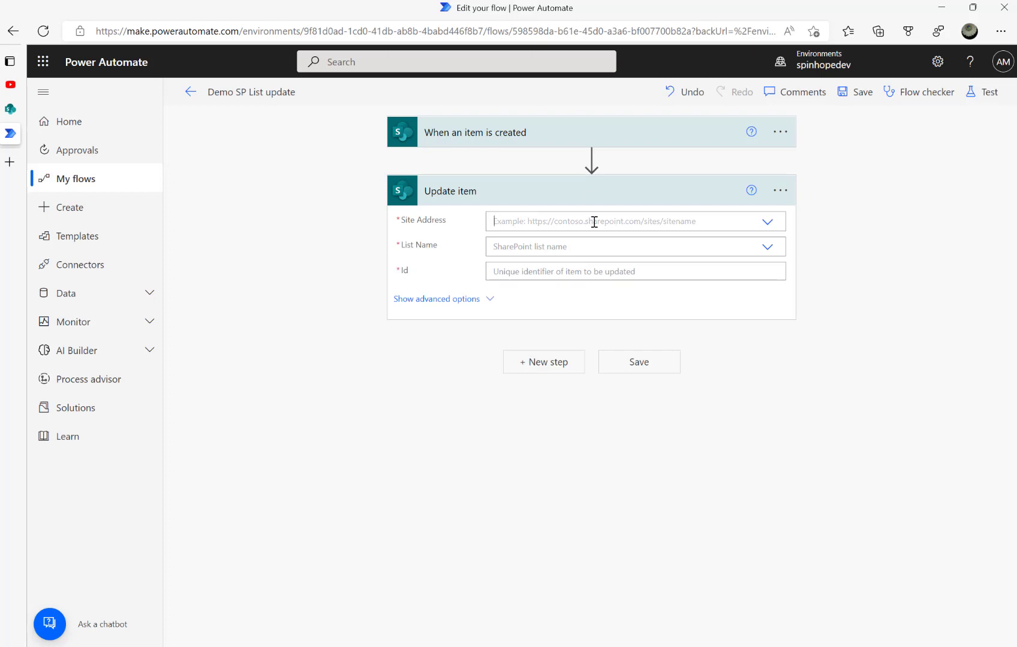
- Set the Update item site to Spinhope Ltd Team Site and its list to Shift
left_click(594, 222)
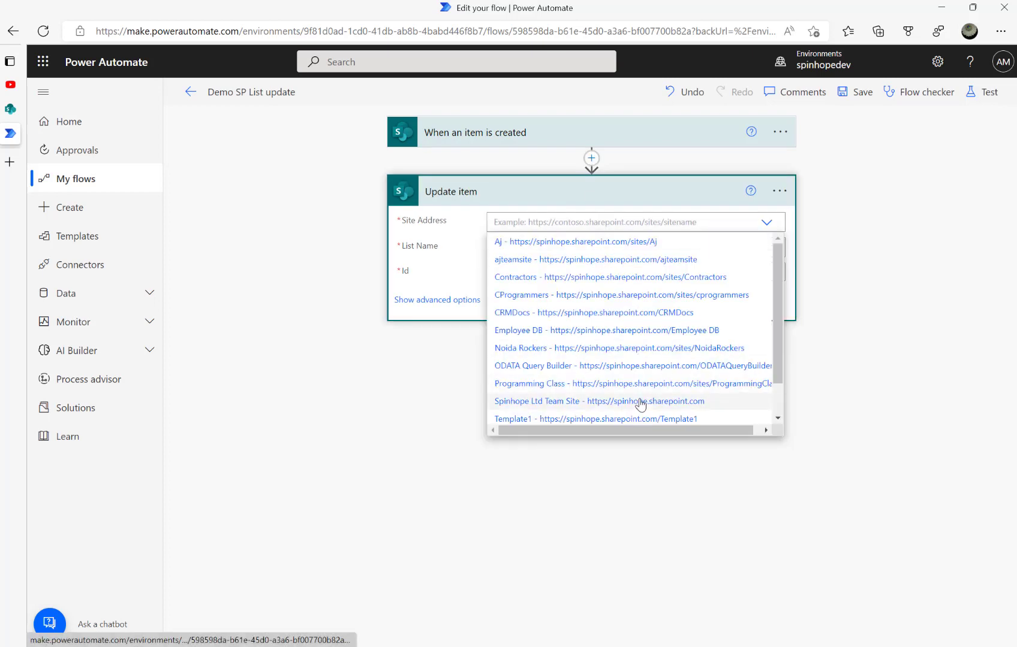
left_click(577, 401)
left_click(558, 246)
type("shif")
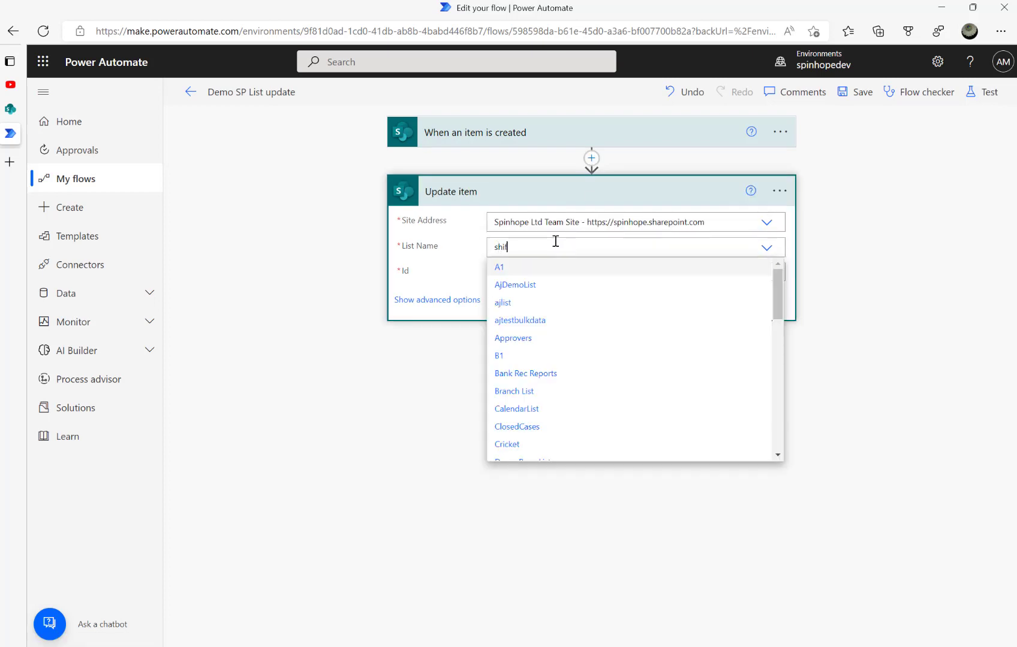
type("t")
left_click(530, 267)
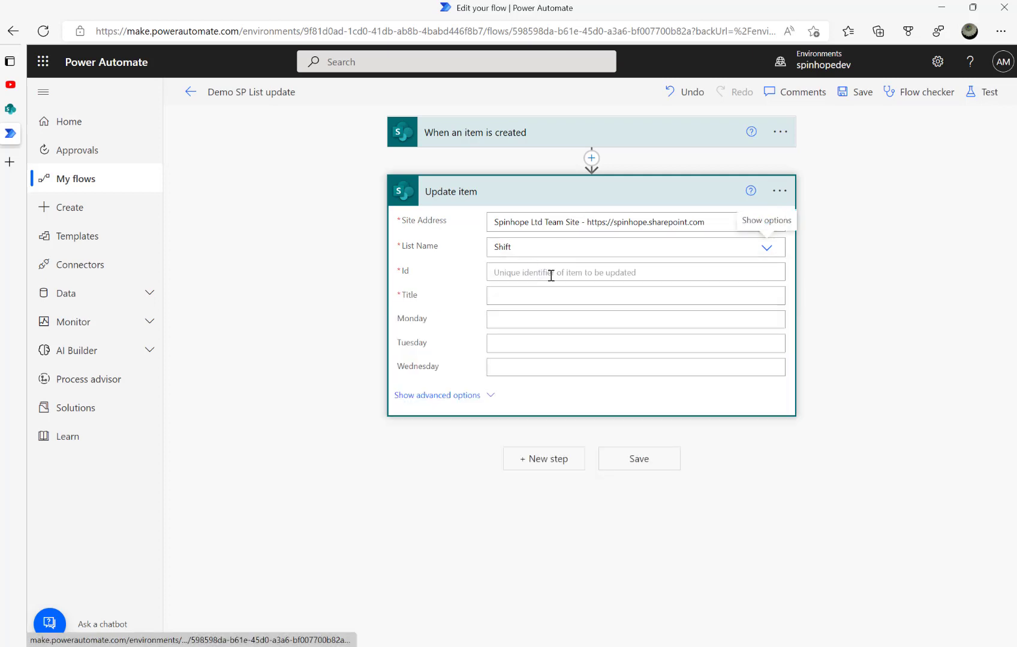
- Fill the Update item Id with the triggering item's ID dynamic content
left_click(550, 274)
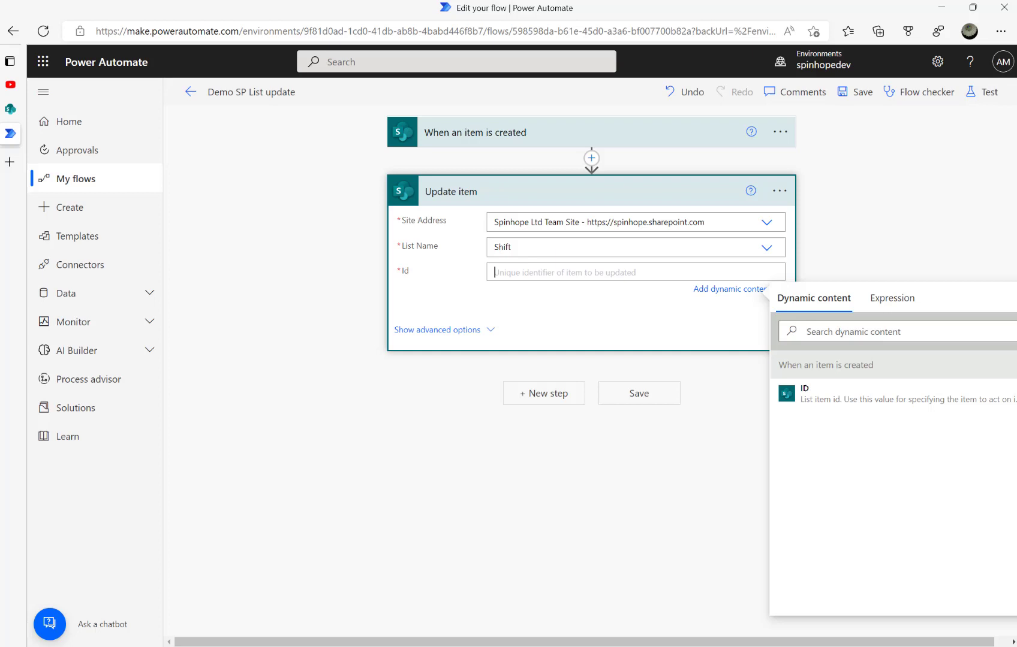
left_click(844, 390)
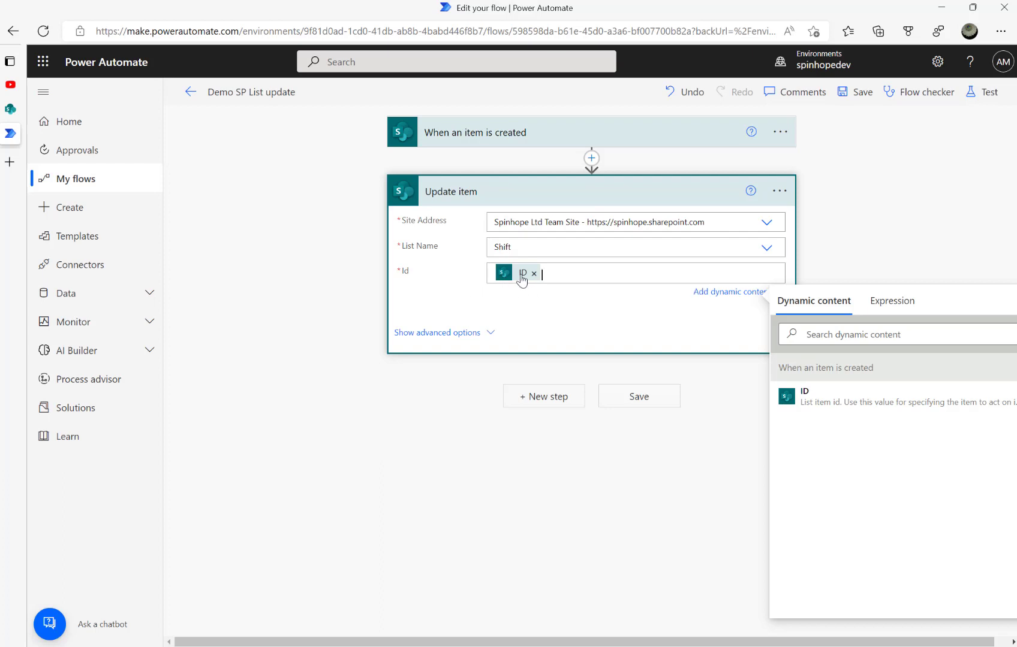
mouse_move(521, 279)
left_click(453, 341)
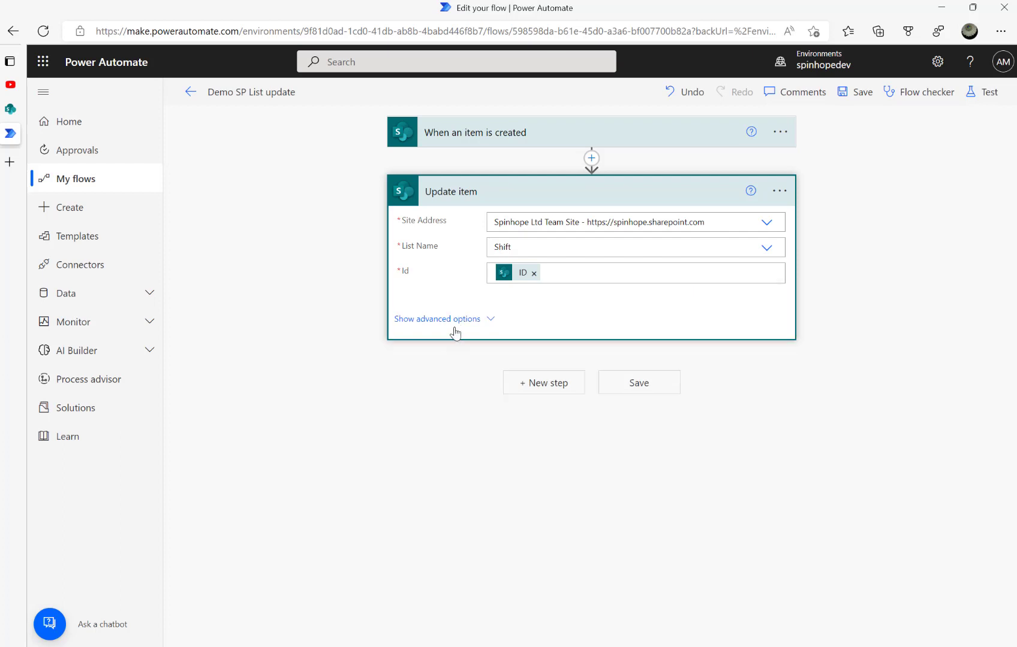
- Limit columns to the All Items view and set Title to the new item's Title
left_click(454, 322)
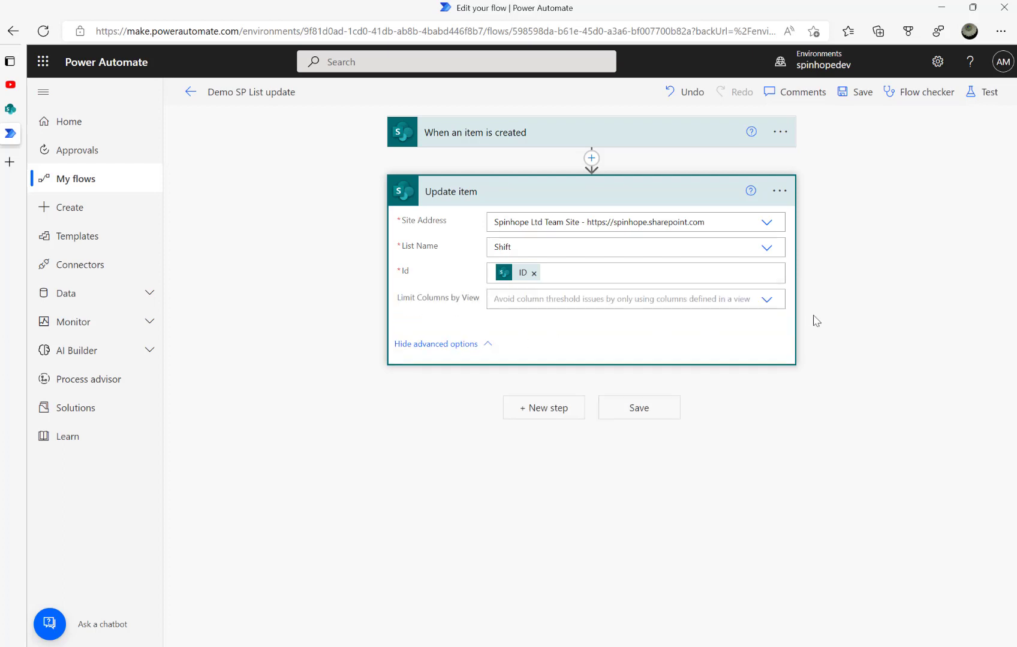
left_click(773, 304)
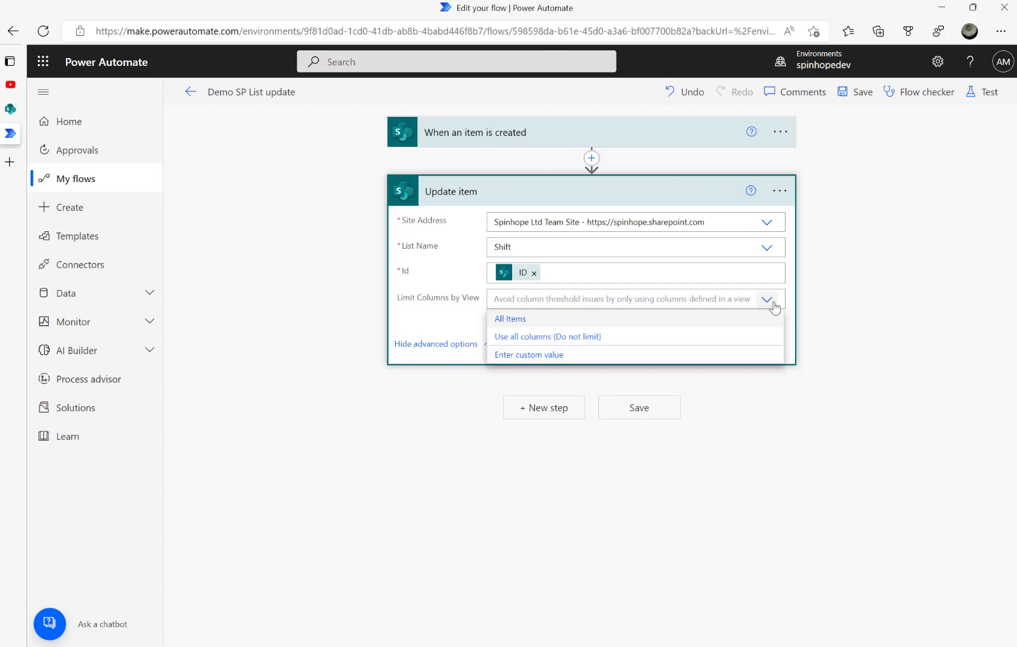
left_click(501, 319)
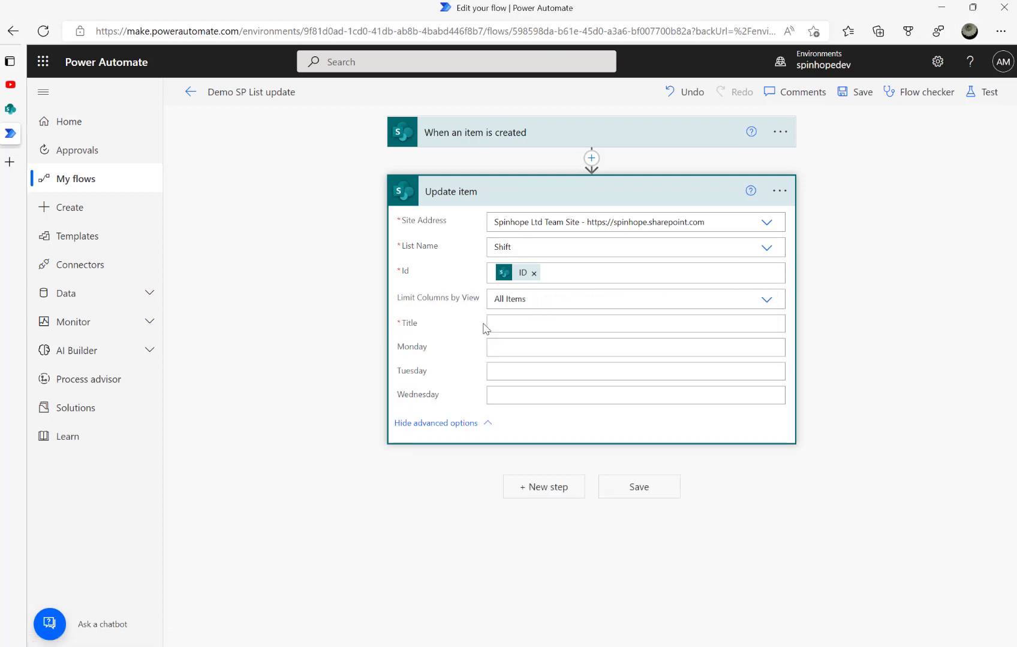
left_click(521, 326)
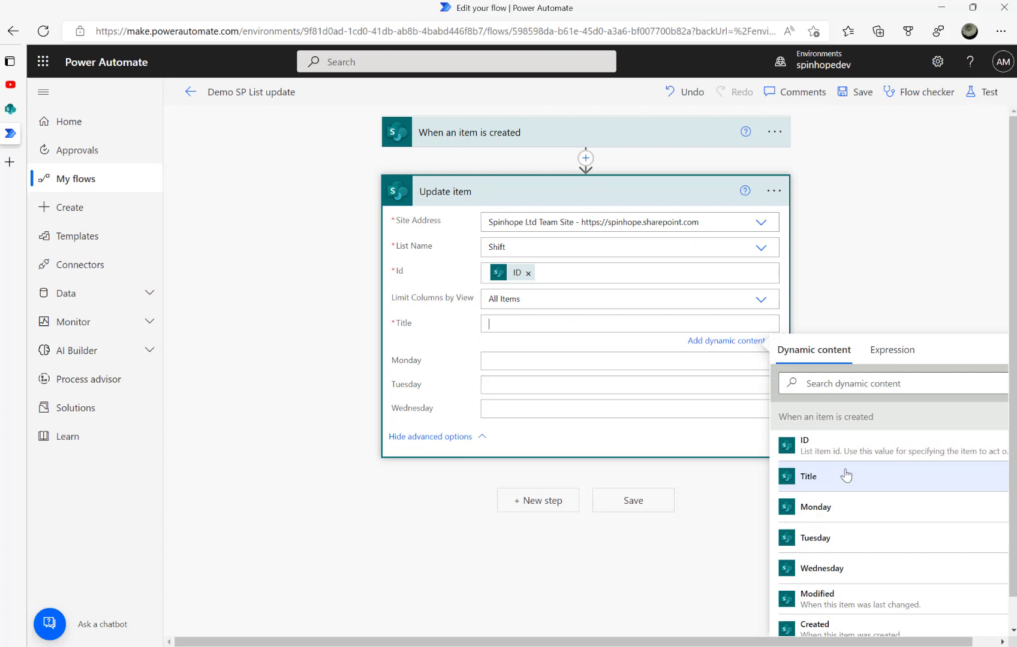
left_click(808, 477)
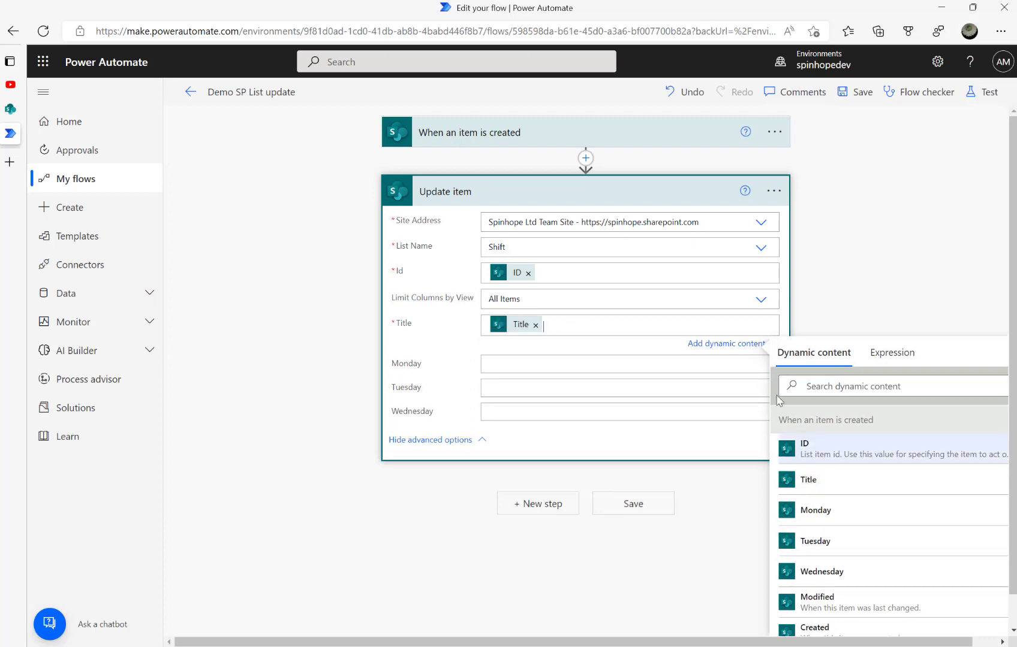
left_click(511, 364)
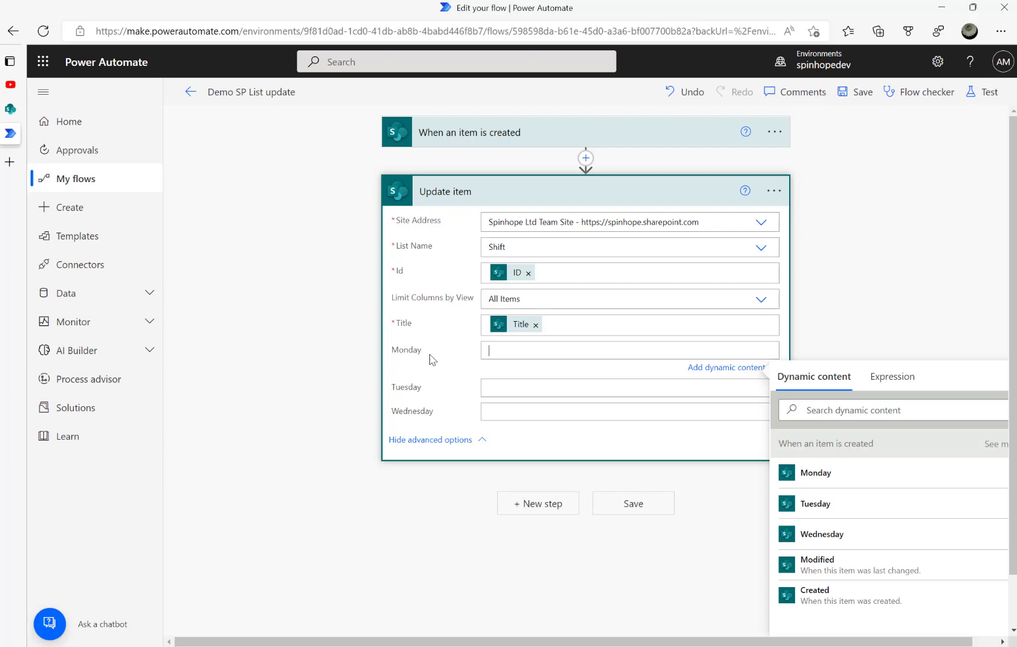
- Set the Monday field to the expression utcNow()
left_click(879, 378)
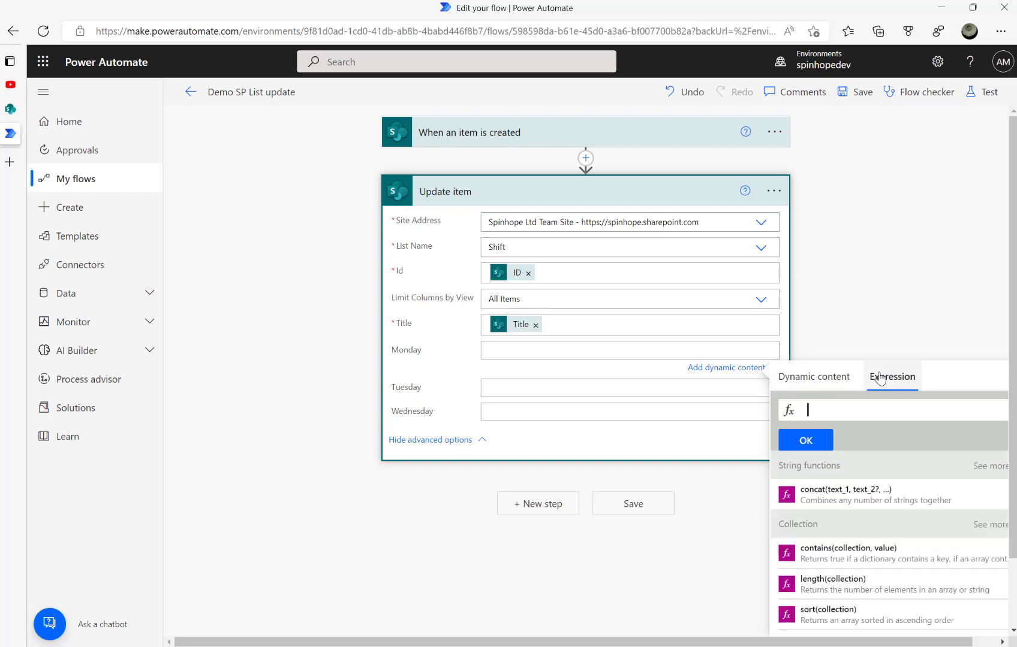
type("utcNow()")
left_click(810, 444)
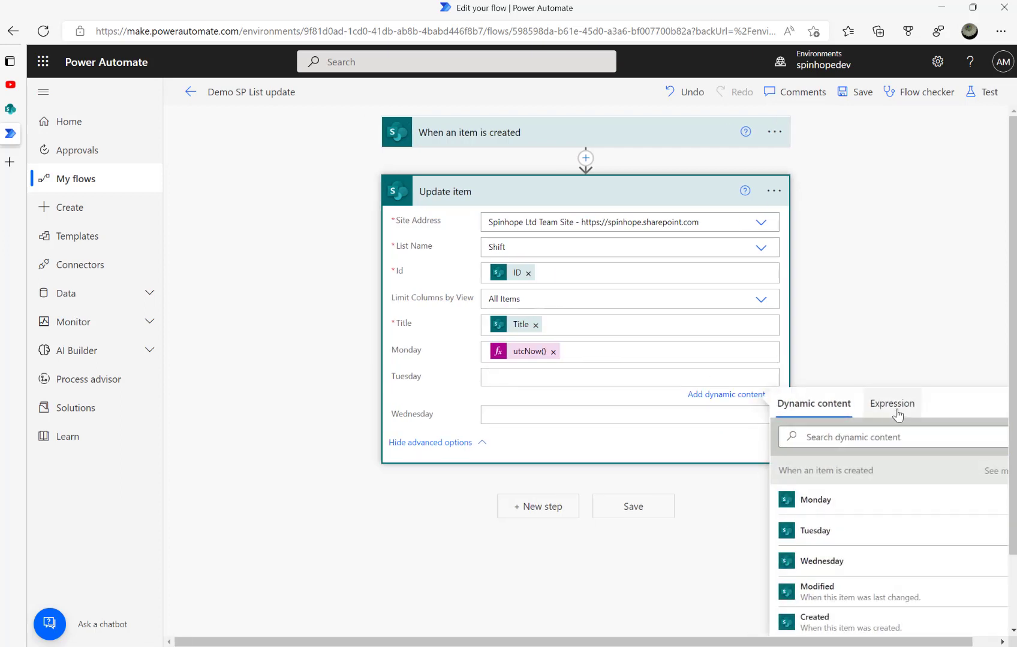
- Set the Tuesday field to the expression addDays(utcNow(),1)
left_click(902, 406)
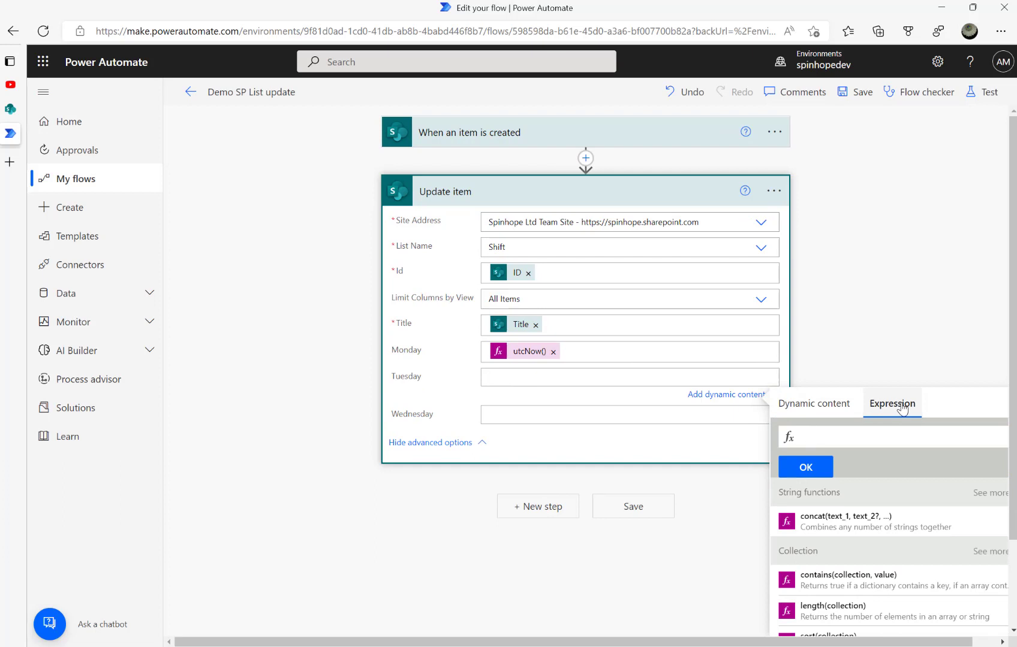
type("add")
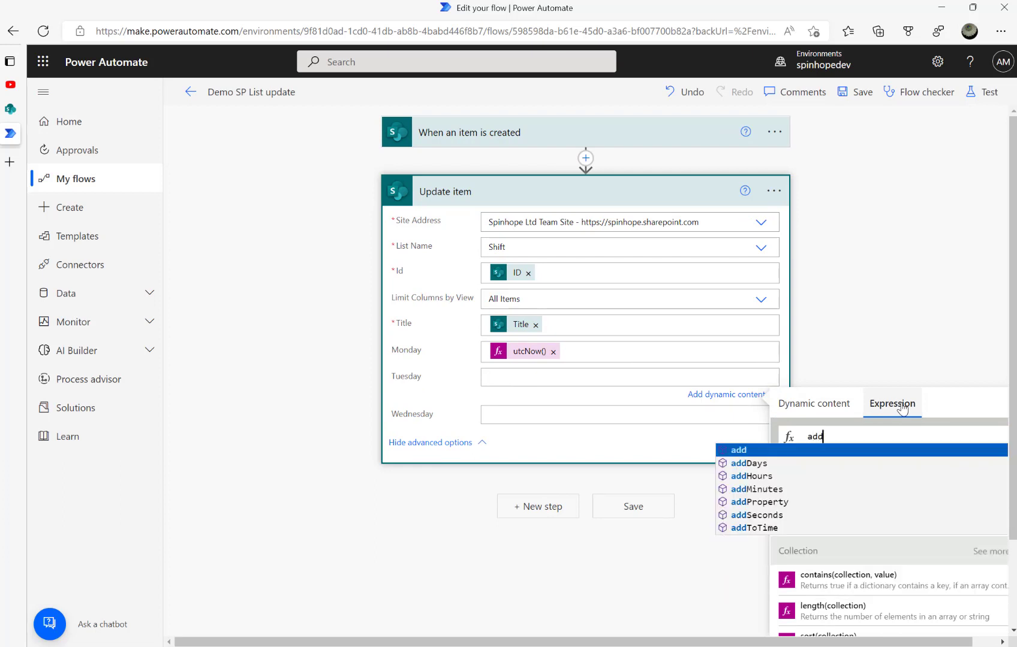
key("Down")
key("Return")
type("(ut")
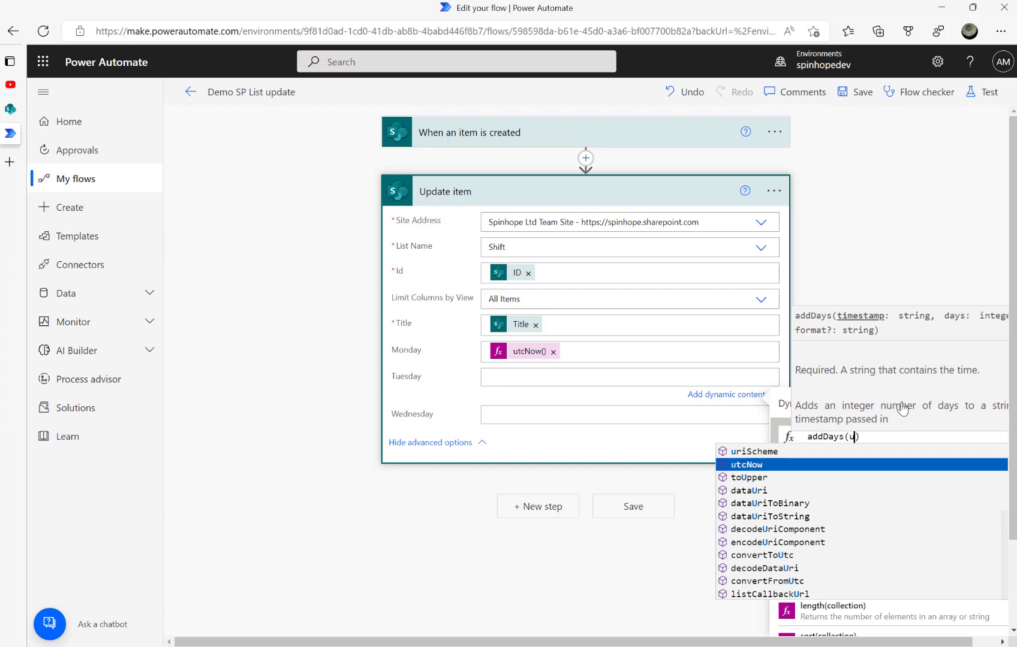
key("Return")
type(",1")
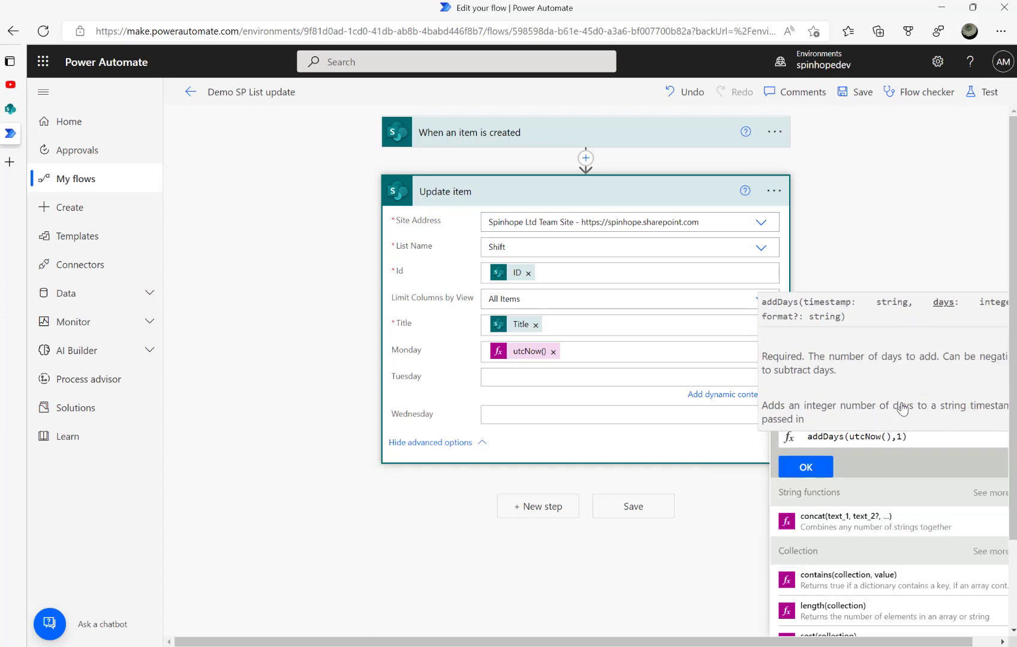
left_click(820, 468)
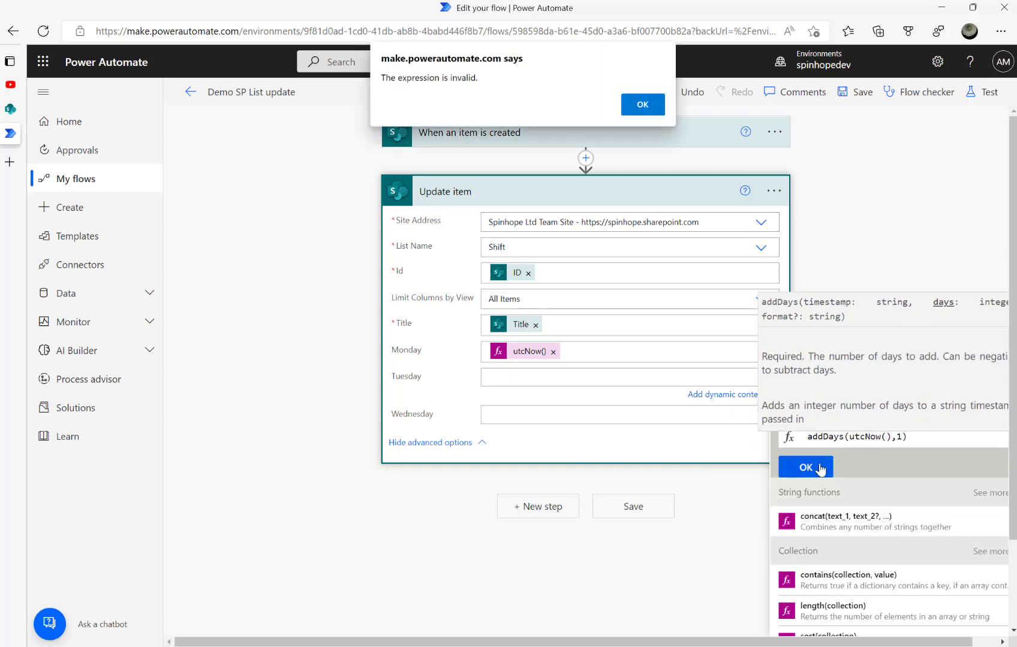
left_click(645, 105)
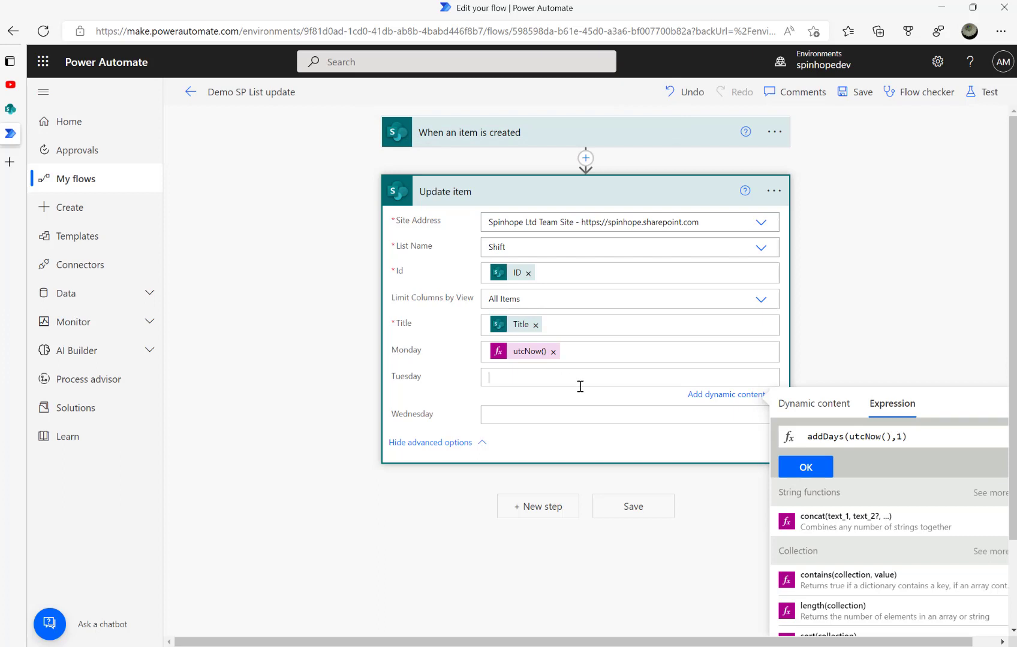
left_click(809, 468)
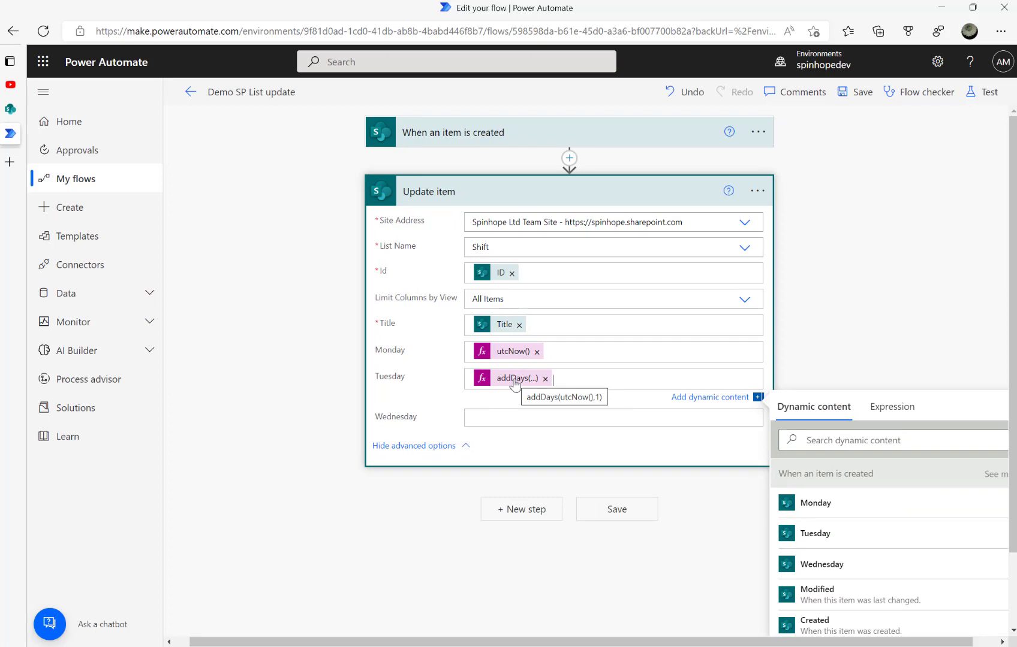
- Copy the Tuesday addDays expression so it can be reused for Wednesday
left_click(513, 383)
left_click_drag(875, 439, 642, 438)
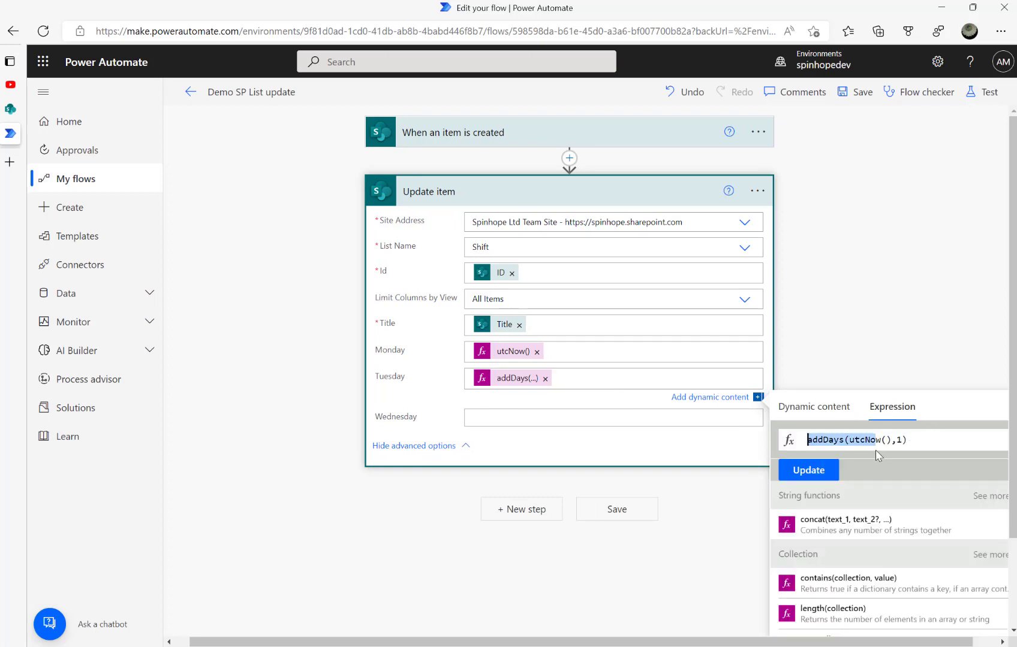
left_click(939, 439)
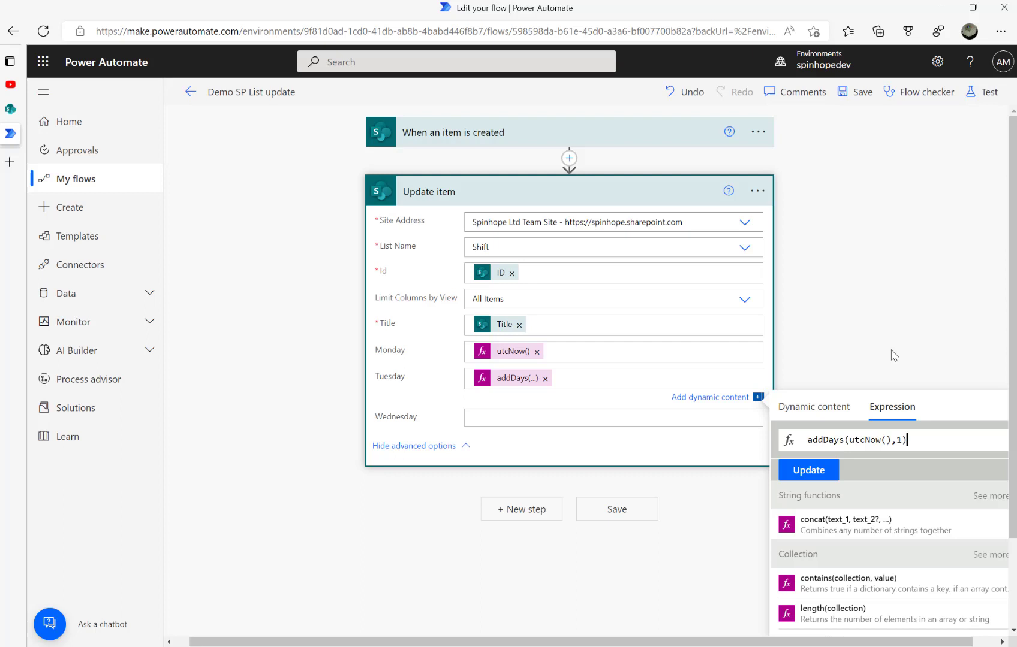
key("ctrl+a")
key("ctrl+c")
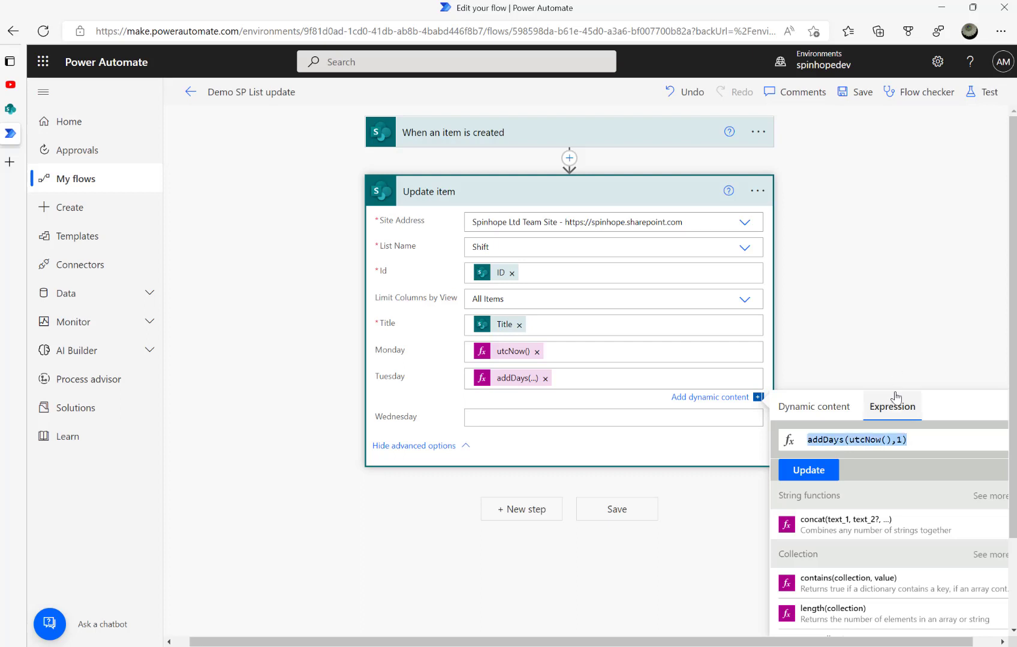
left_click(511, 418)
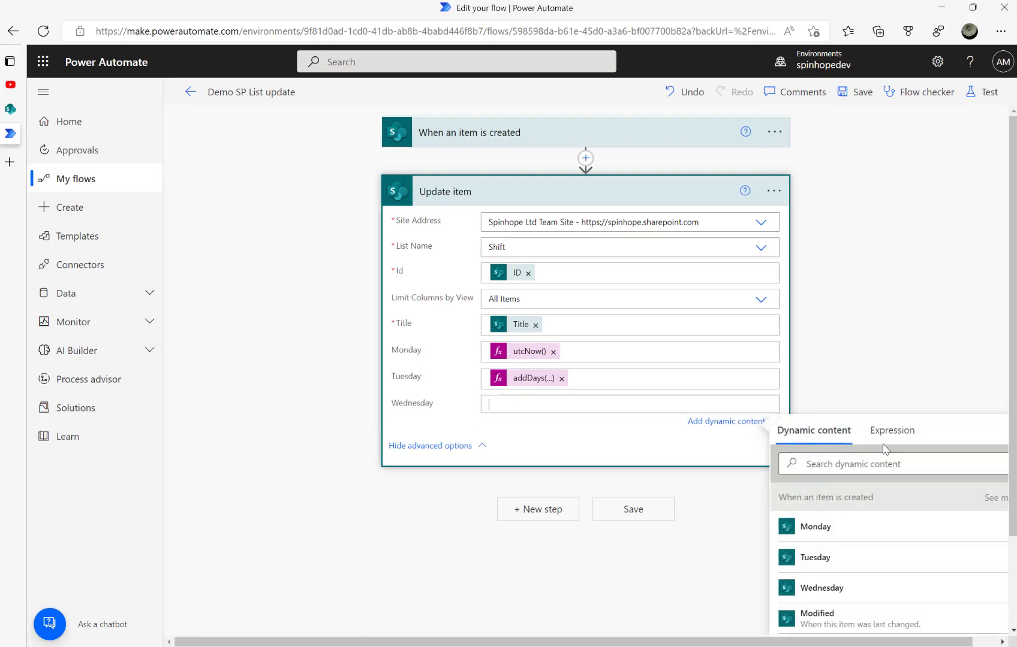
- Set the Wednesday field to addDays(utcNow(),2) from the pasted Tuesday expression
left_click(883, 445)
key("ctrl+v")
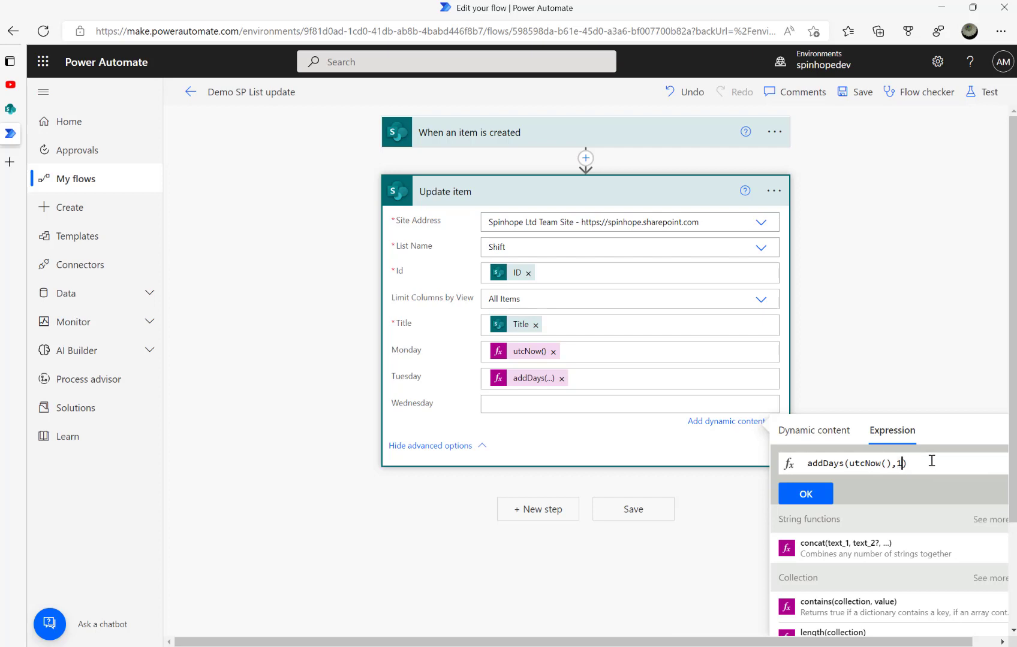
left_click(821, 497)
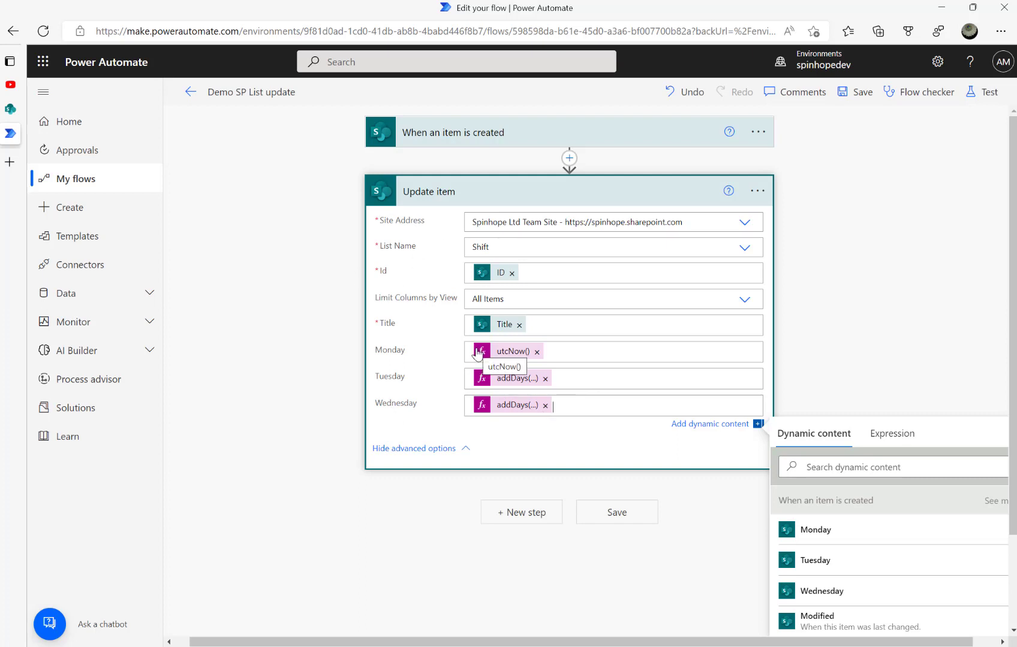
- Check the trigger's site and list, then save the flow and start a manual test
left_click(486, 138)
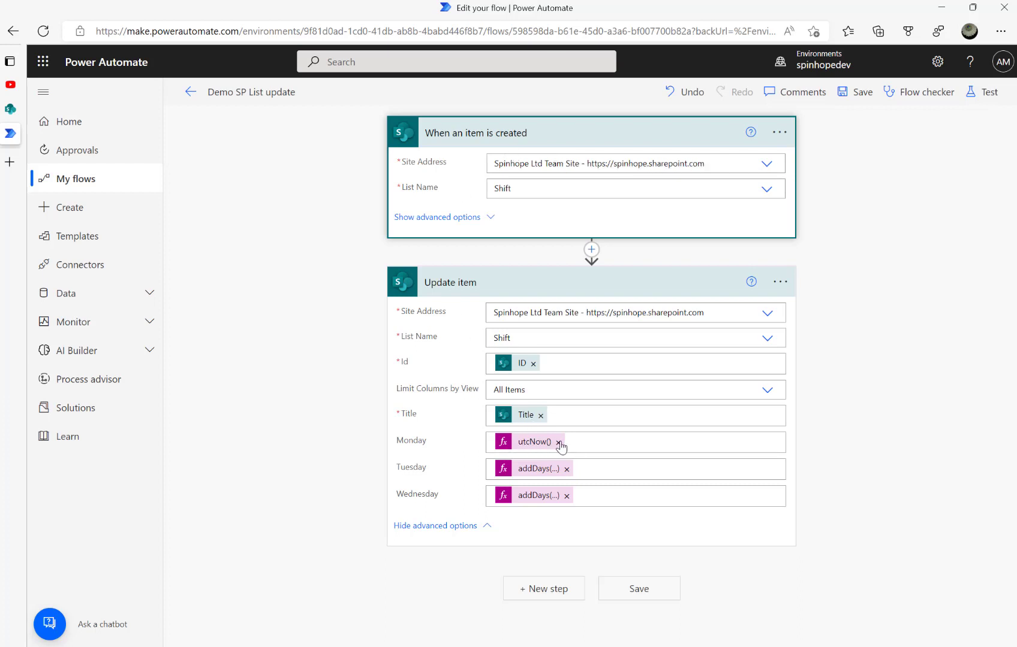
left_click(983, 94)
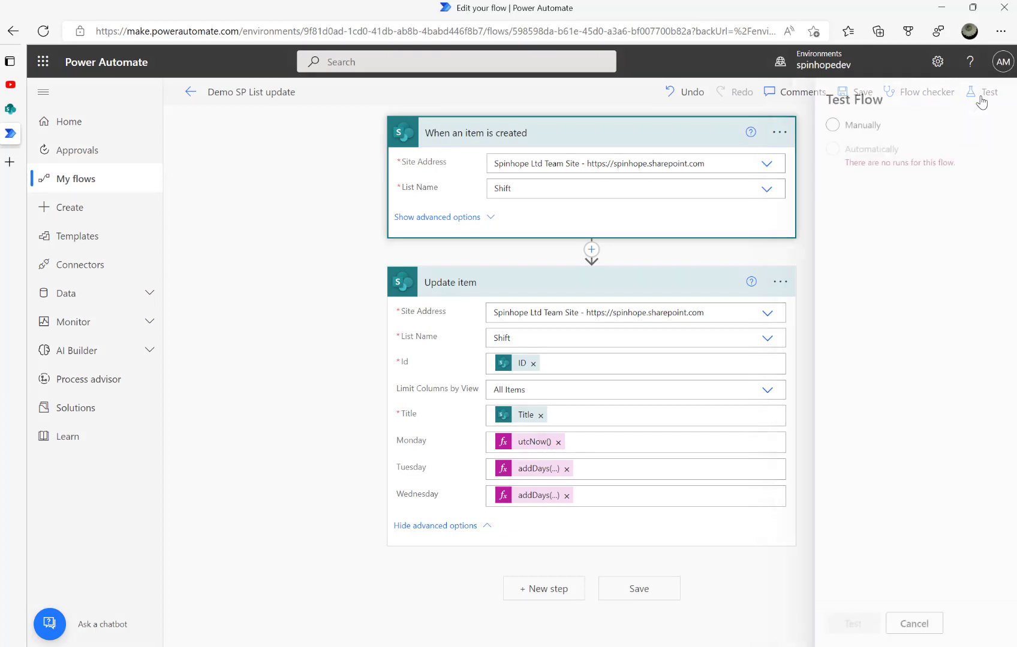
left_click(835, 125)
left_click(830, 629)
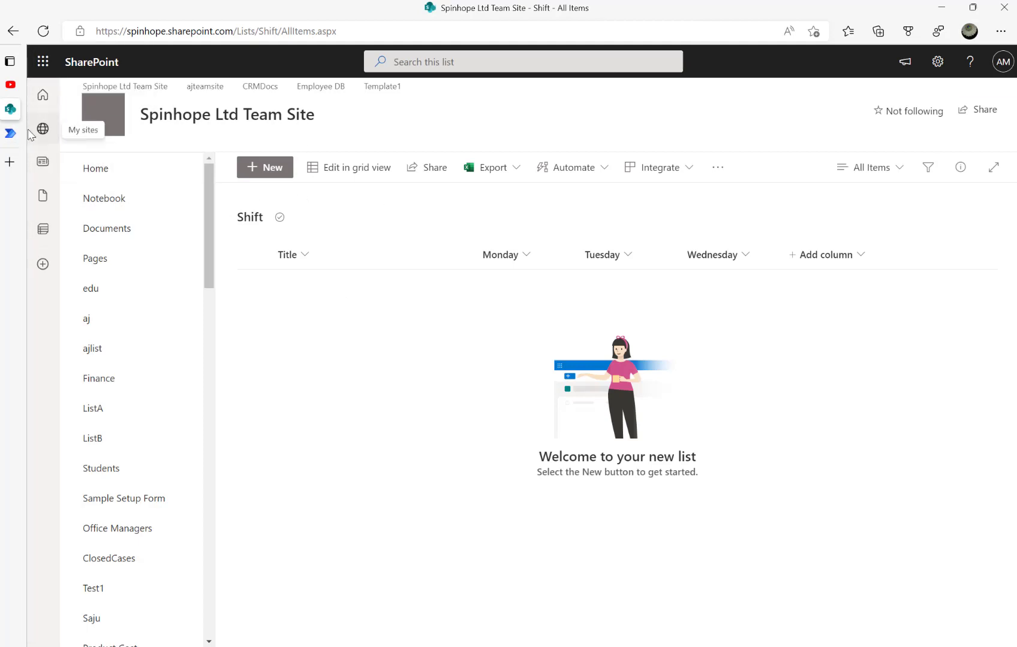
- Sign back in with the work account and stay signed in to reload the Shift list
left_click(271, 170)
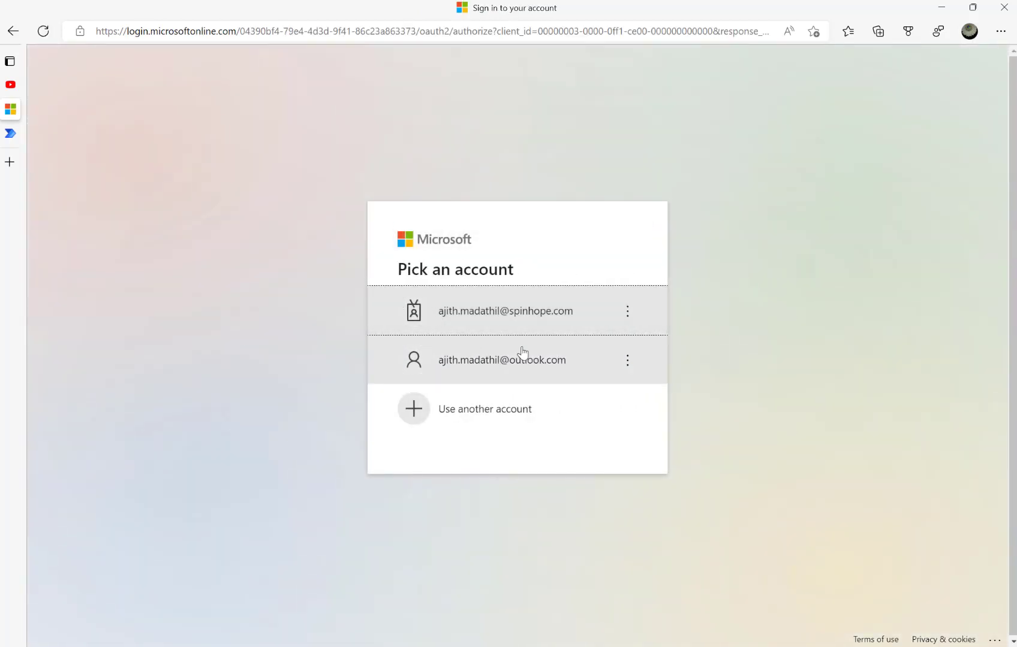
left_click(517, 311)
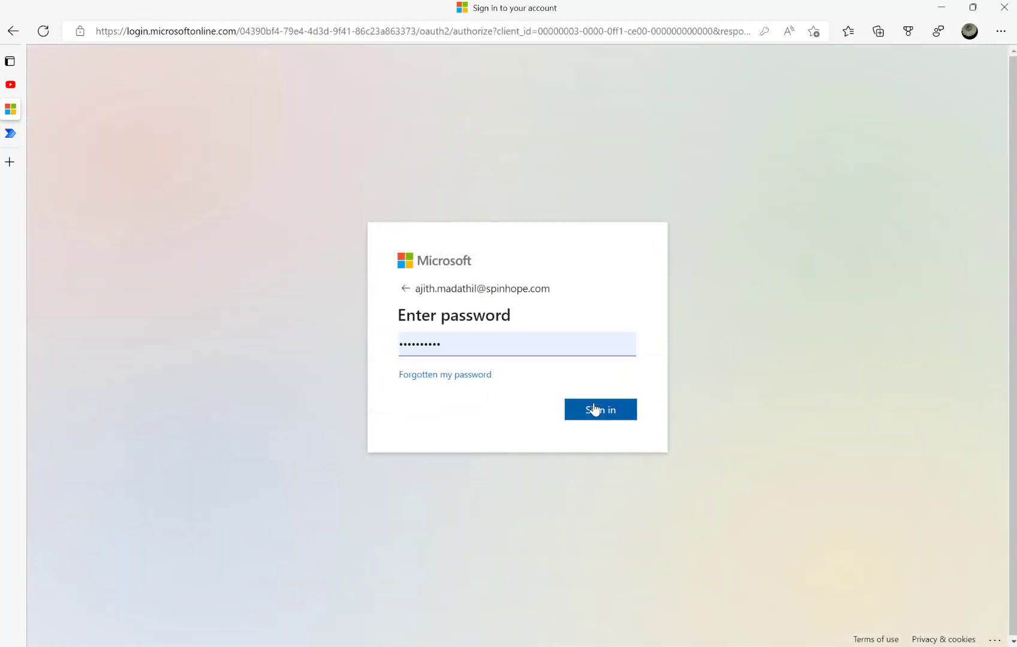
left_click(594, 410)
left_click(602, 414)
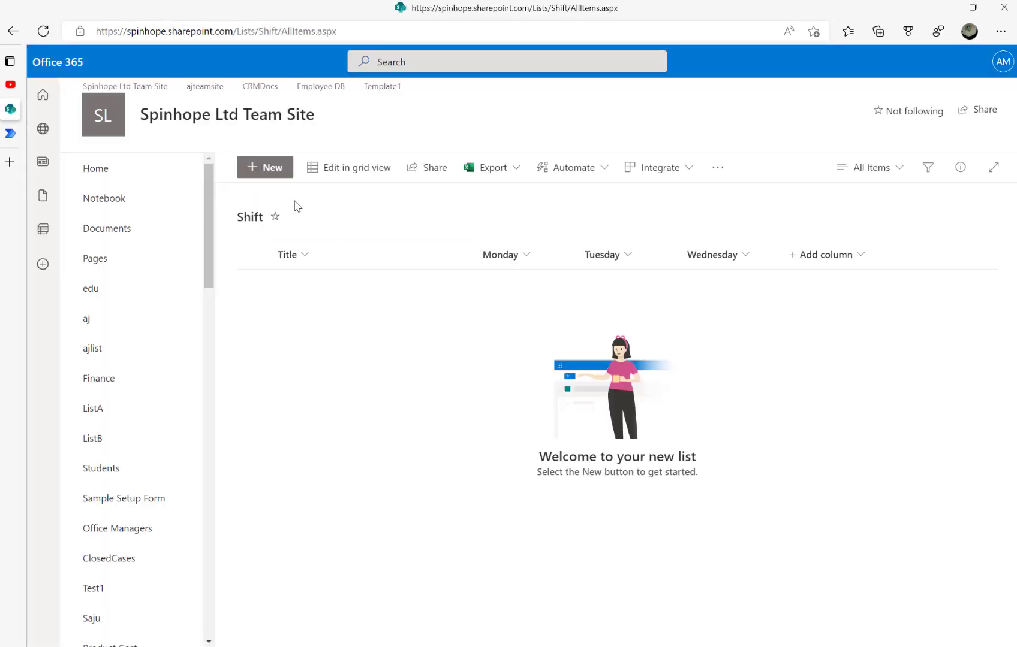
- Create a new Shift list item titled 'Shift 1'
left_click(260, 173)
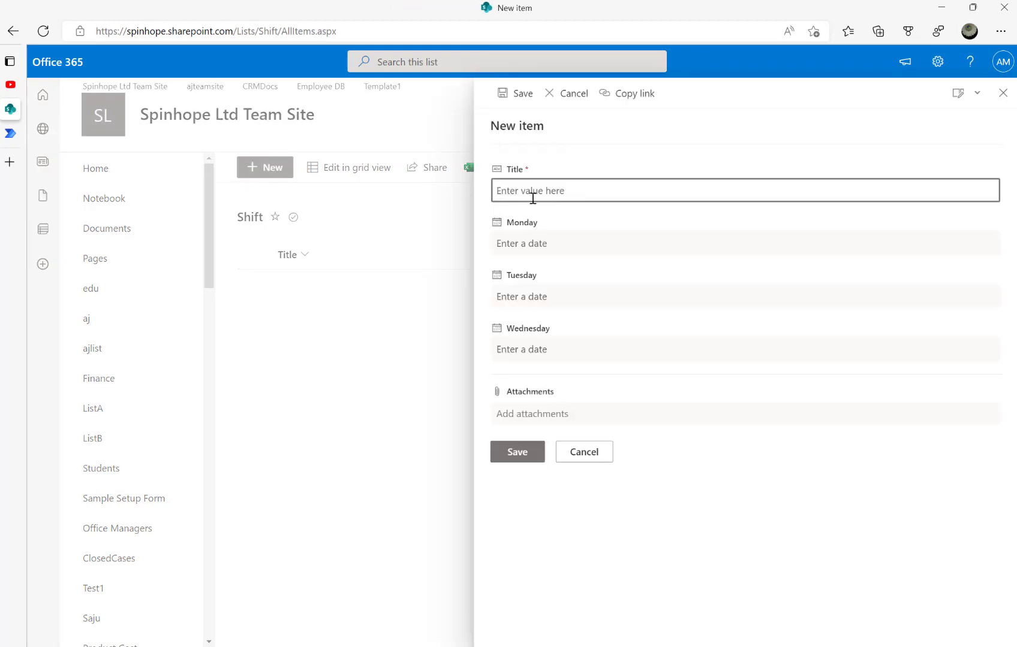
type("Shift 1")
left_click(516, 452)
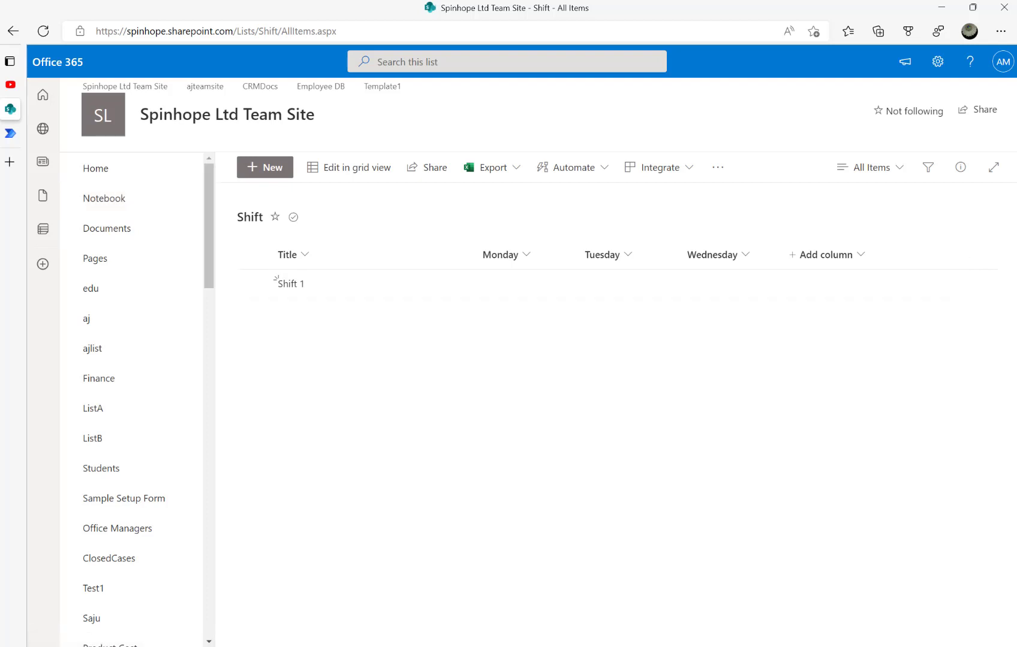
- Inspect the Update item run details in Power Automate, then return to the Shift list
key("ctrl+Tab")
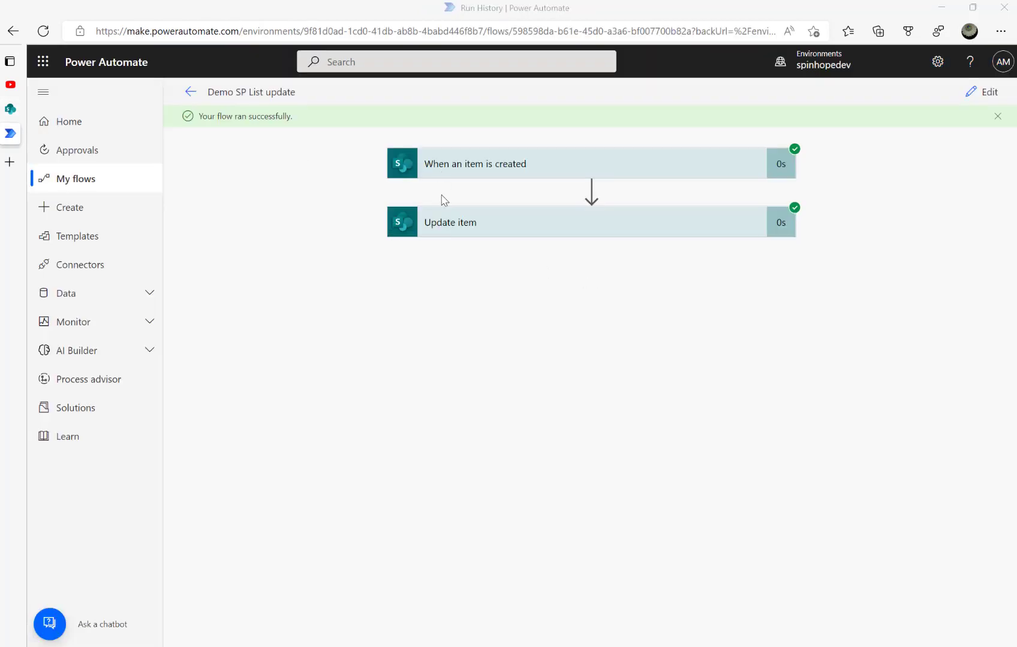
left_click(461, 228)
scroll(504, 358, "down", 4)
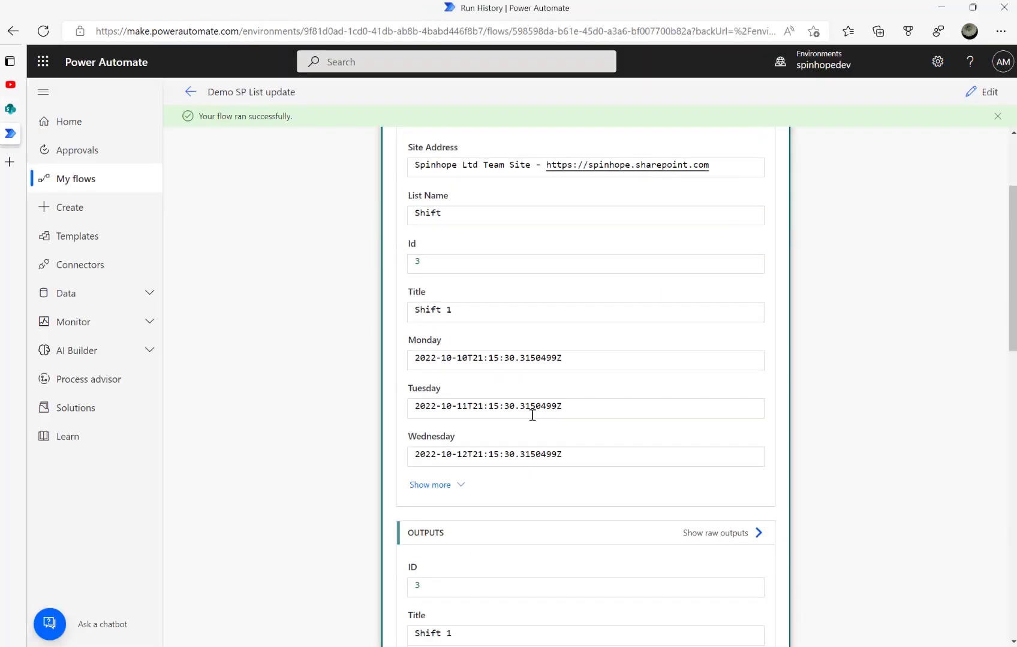
left_click(10, 109)
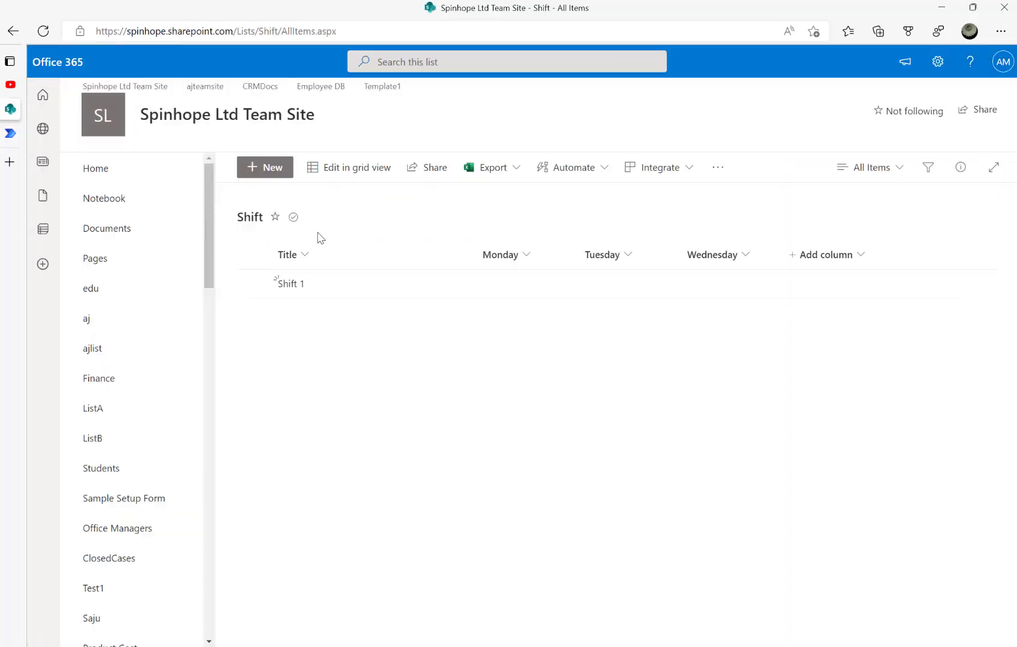
- Refresh the Shift list to show 10/10/2022, 11/10/2022 and 12/10/2022 for Shift 1
left_click(44, 31)
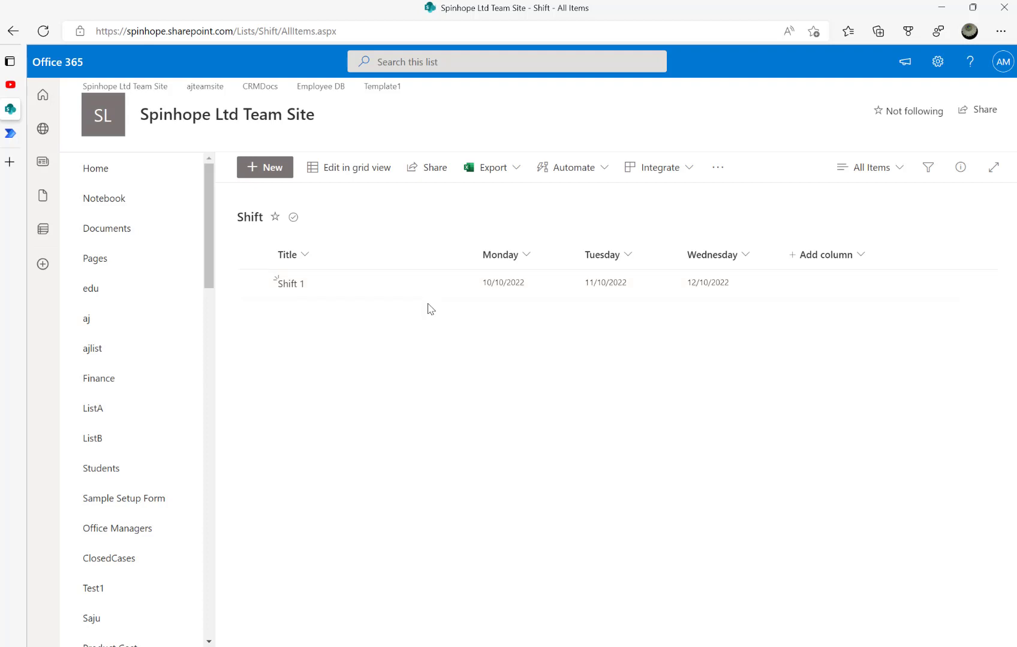
- Go back to the Demo SP List update run history and open the flow in the editor
left_click(11, 134)
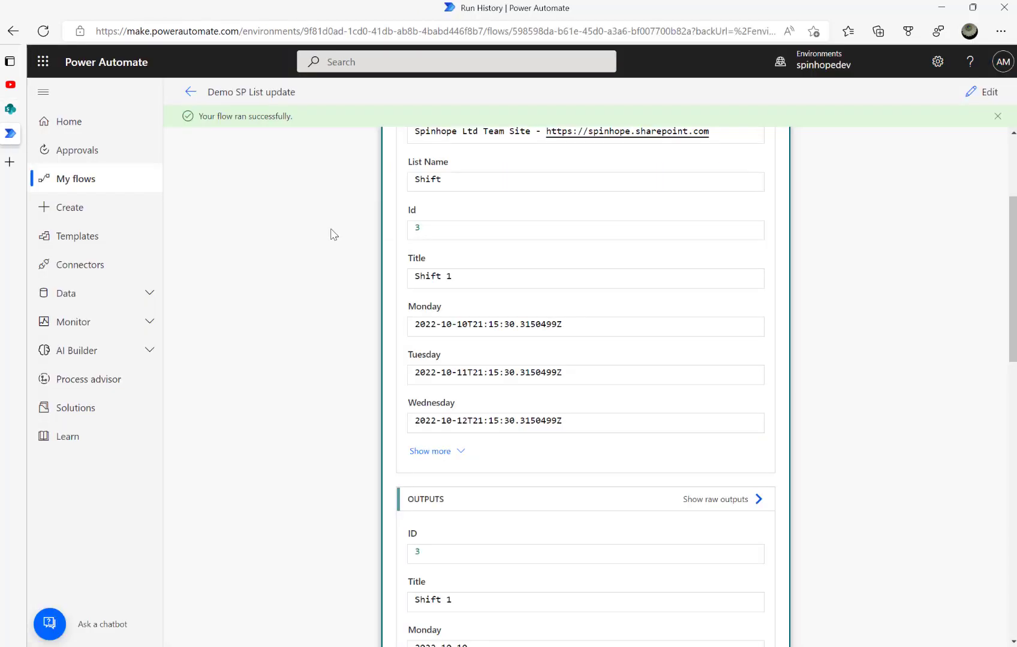
left_click(979, 91)
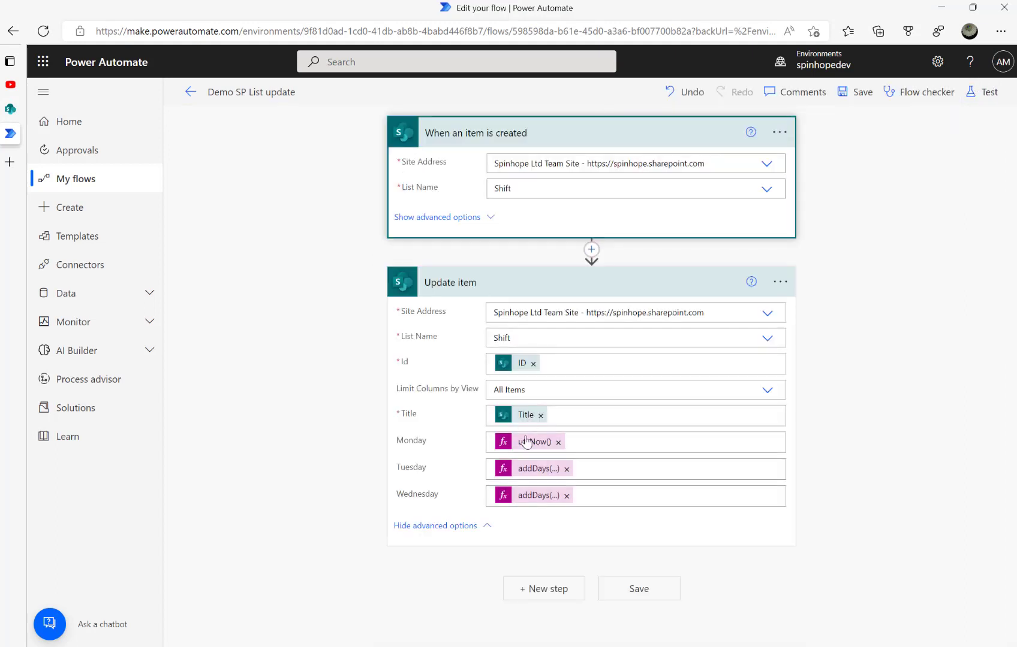